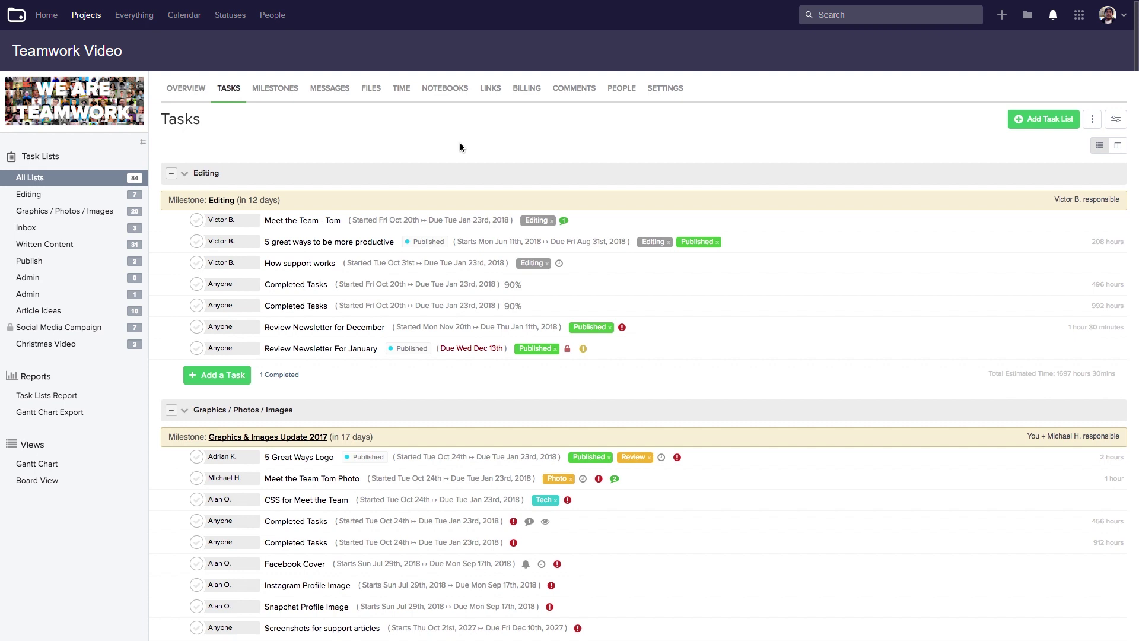
- Switch the Teamwork Video project to its People page
{"action": "left_click", "coordinate": [622, 88]}
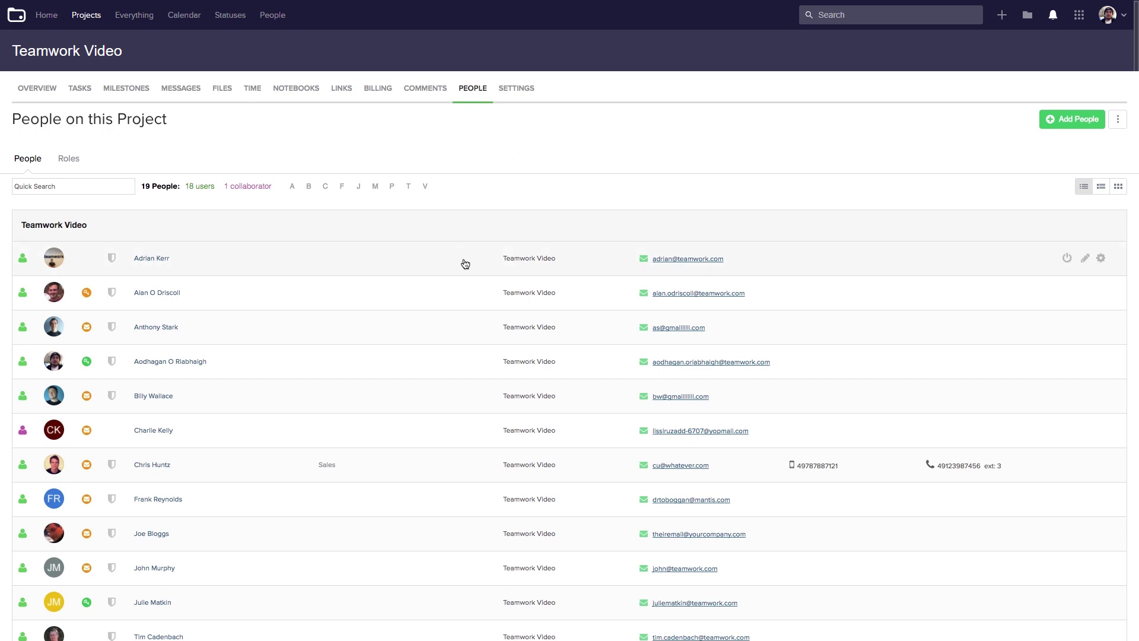
{"action": "mouse_move", "coordinate": [622, 192]}
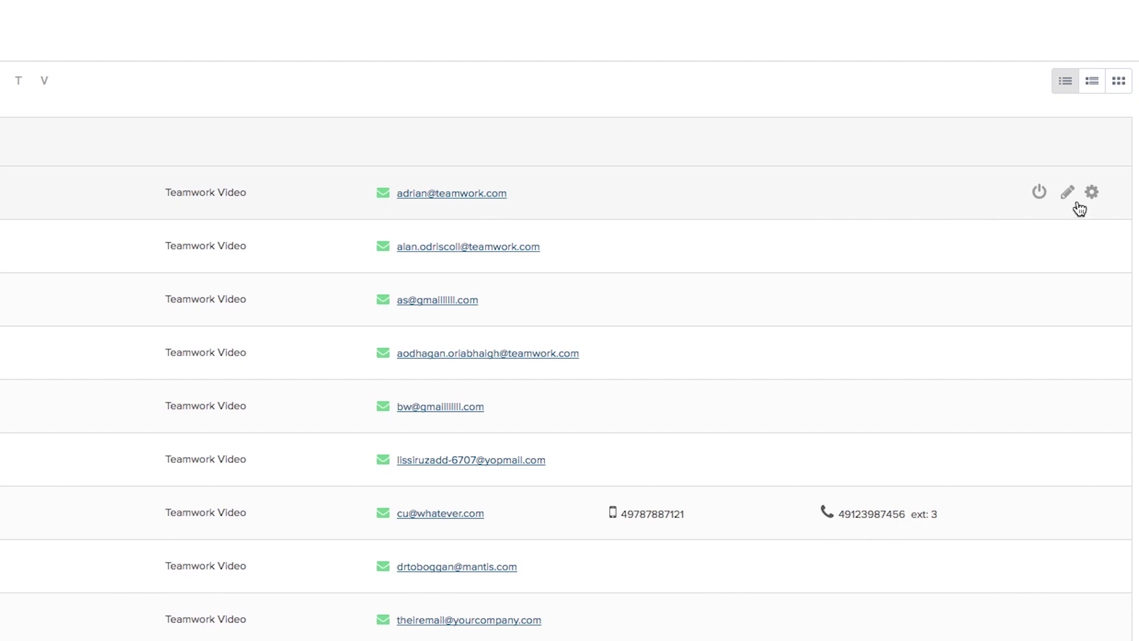
{"action": "left_click", "coordinate": [1092, 194]}
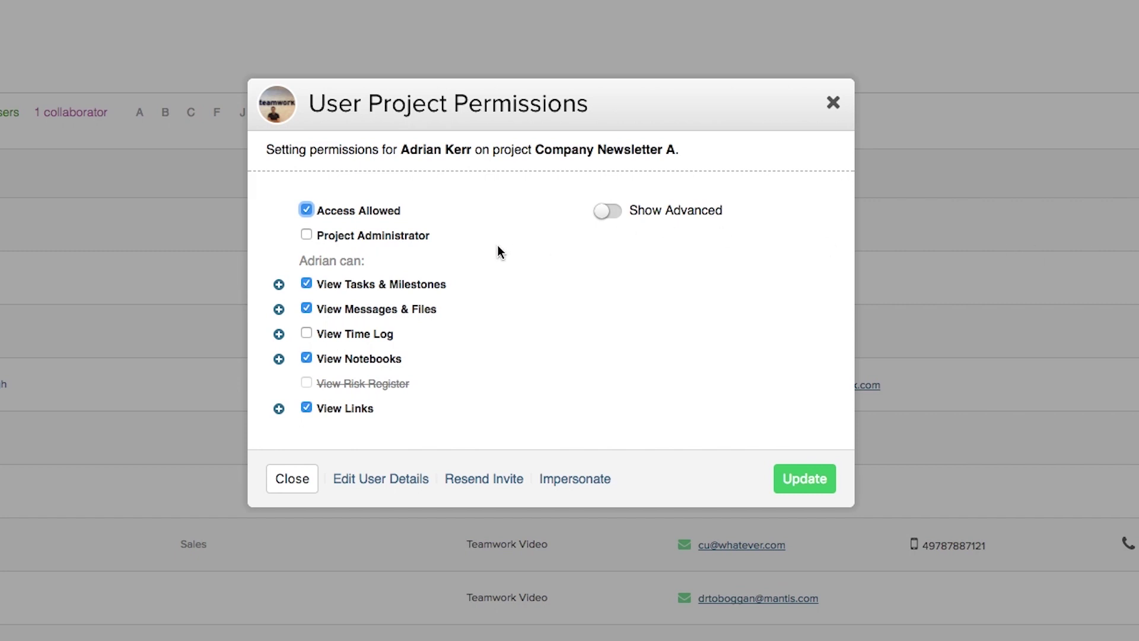
{"action": "left_click", "coordinate": [306, 210]}
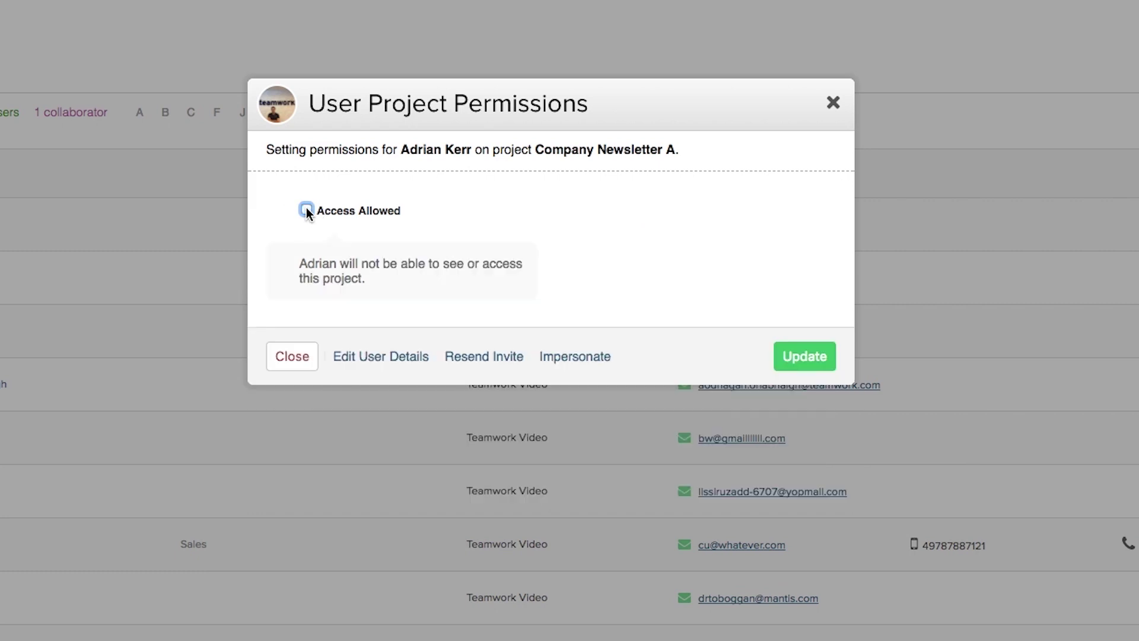
{"action": "left_click", "coordinate": [306, 210]}
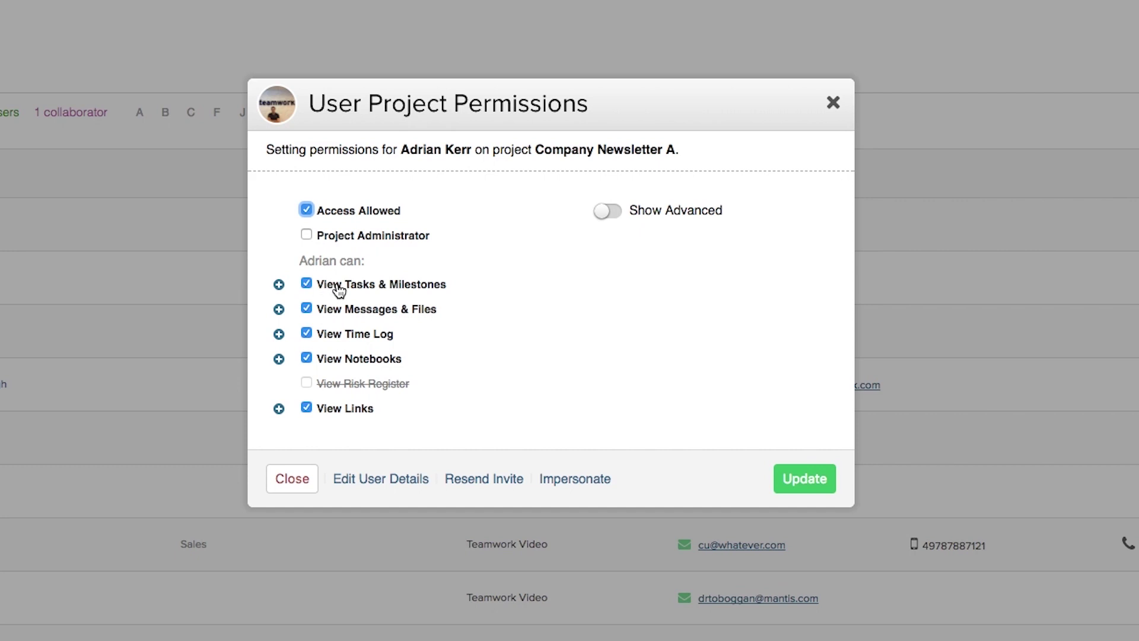
- Grant Adrian Can Edit All Tasks under Update Tasks, then collapse View Tasks & Milestones
{"action": "left_click", "coordinate": [279, 285]}
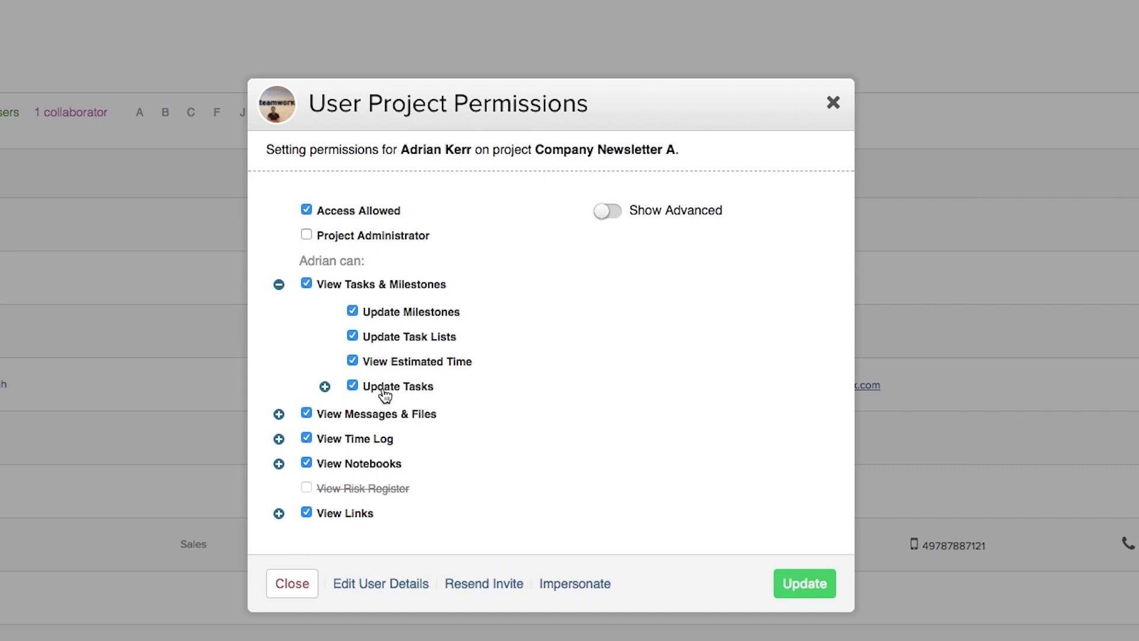
{"action": "left_click", "coordinate": [325, 387]}
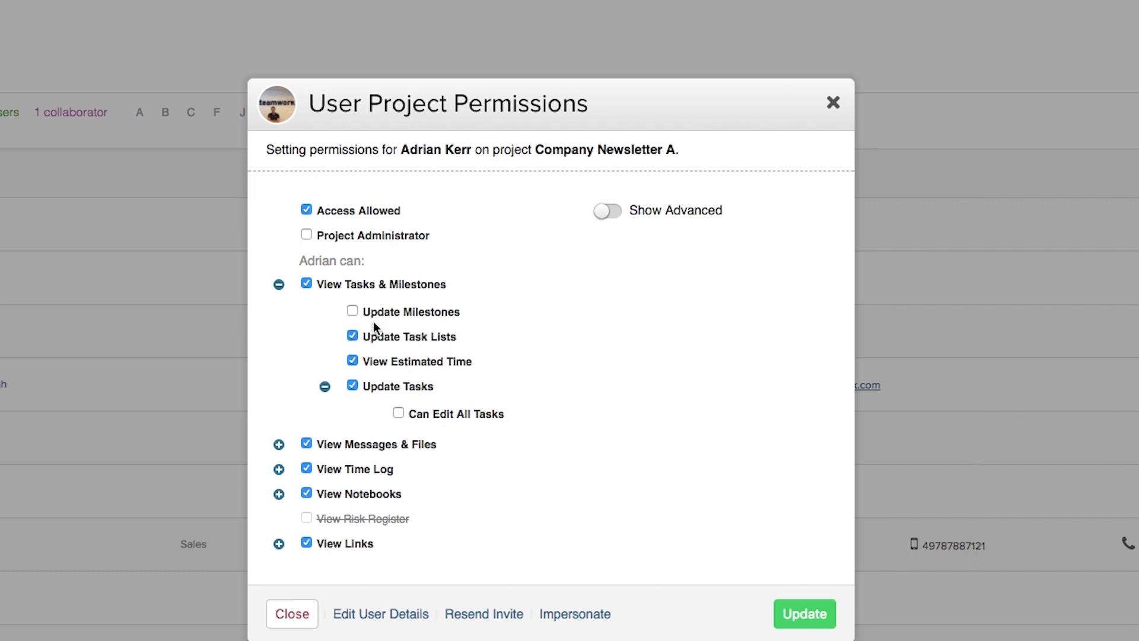
{"action": "left_click", "coordinate": [433, 420]}
{"action": "left_click", "coordinate": [279, 284]}
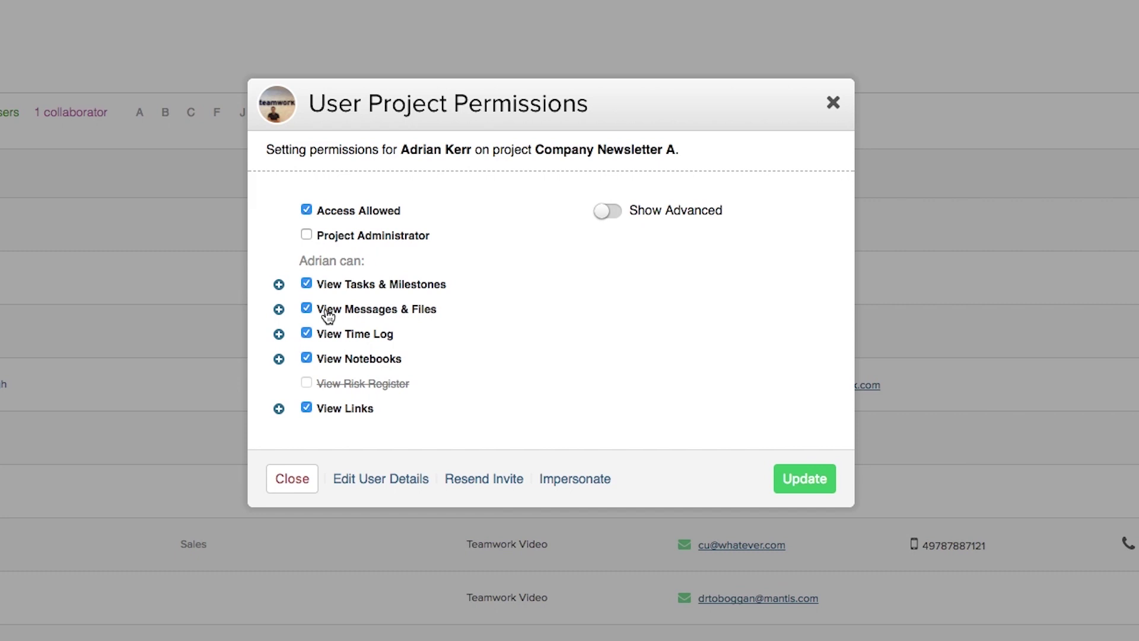
- Toggle View Messages & Files and expand View Time Log to show its options
{"action": "left_click", "coordinate": [307, 309]}
{"action": "left_click", "coordinate": [279, 309]}
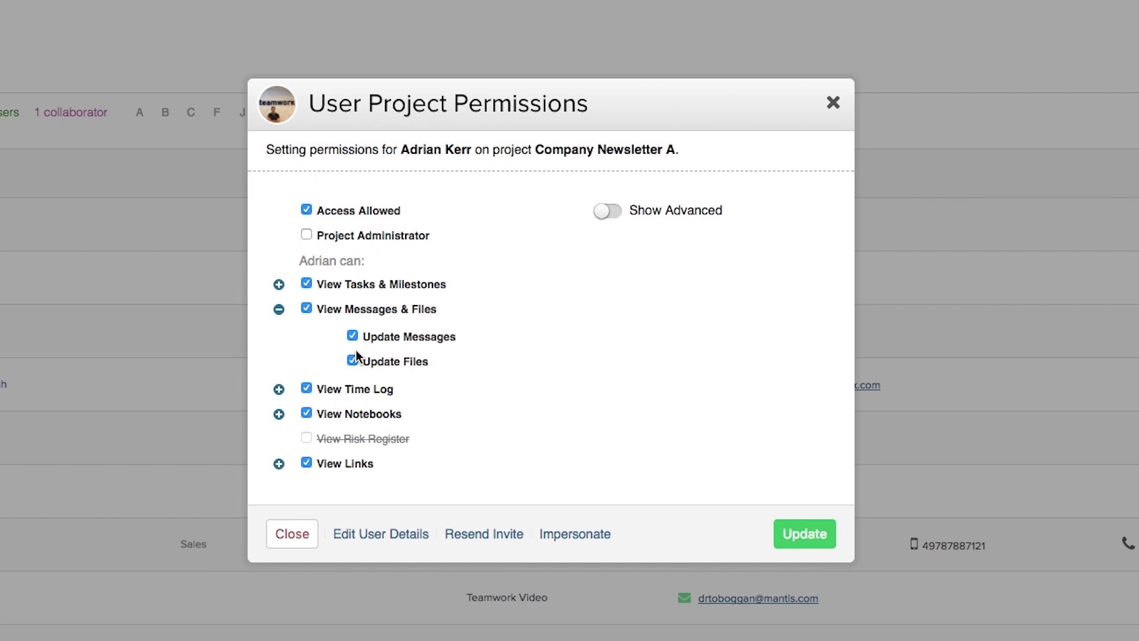
{"action": "left_click", "coordinate": [279, 309]}
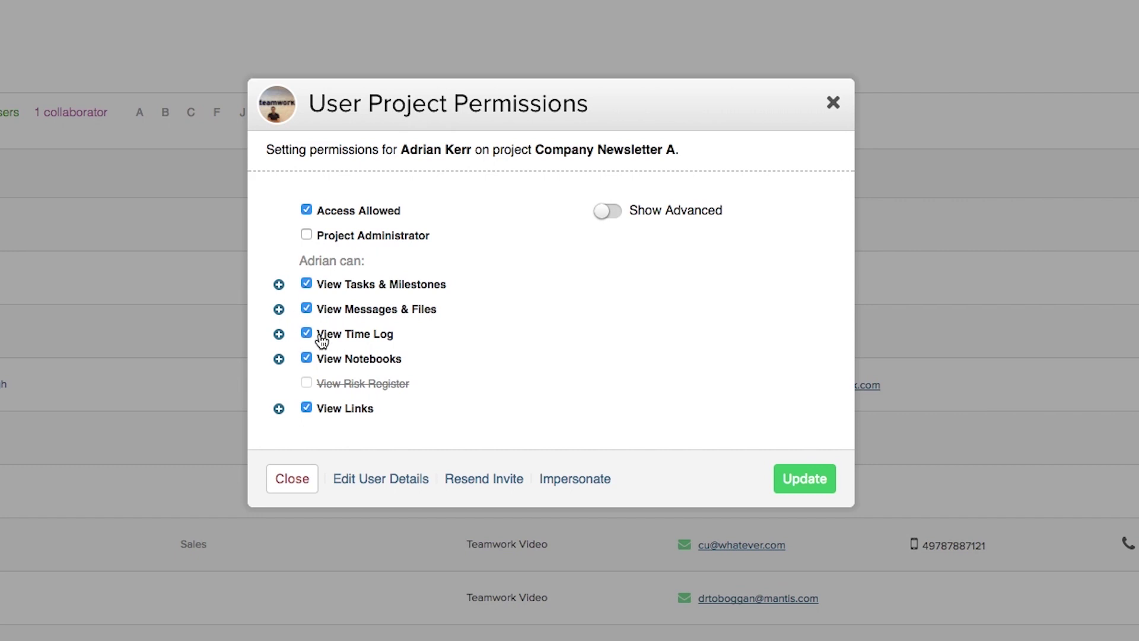
{"action": "left_click", "coordinate": [278, 334]}
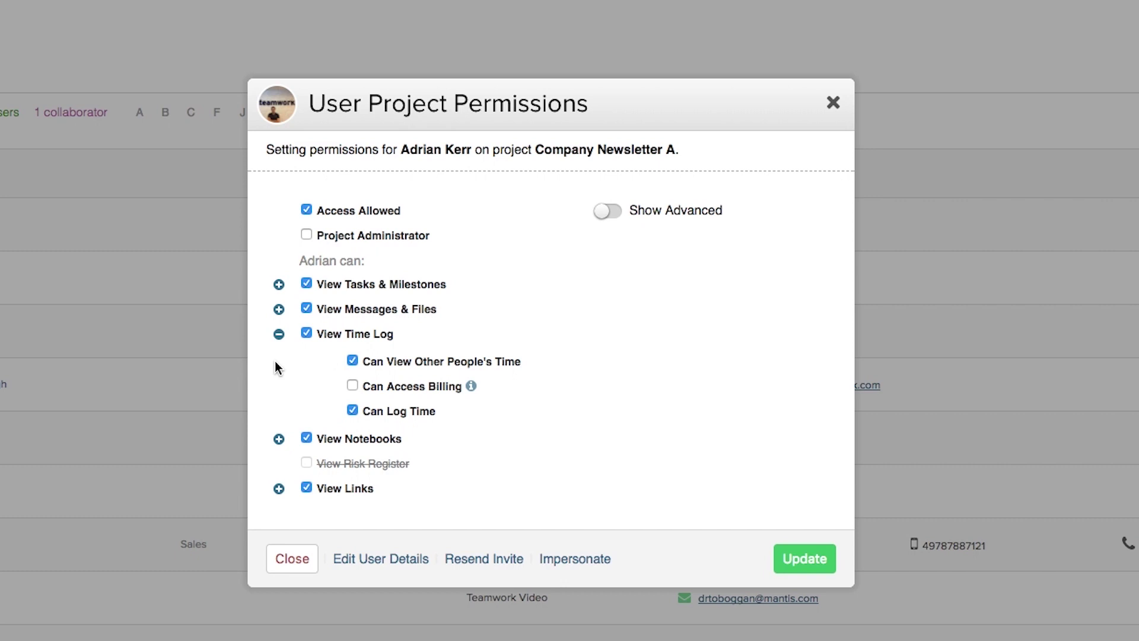
- Collapse Time Log, check Notebooks, and expand View Links showing Update Links enabled
{"action": "left_click", "coordinate": [279, 334]}
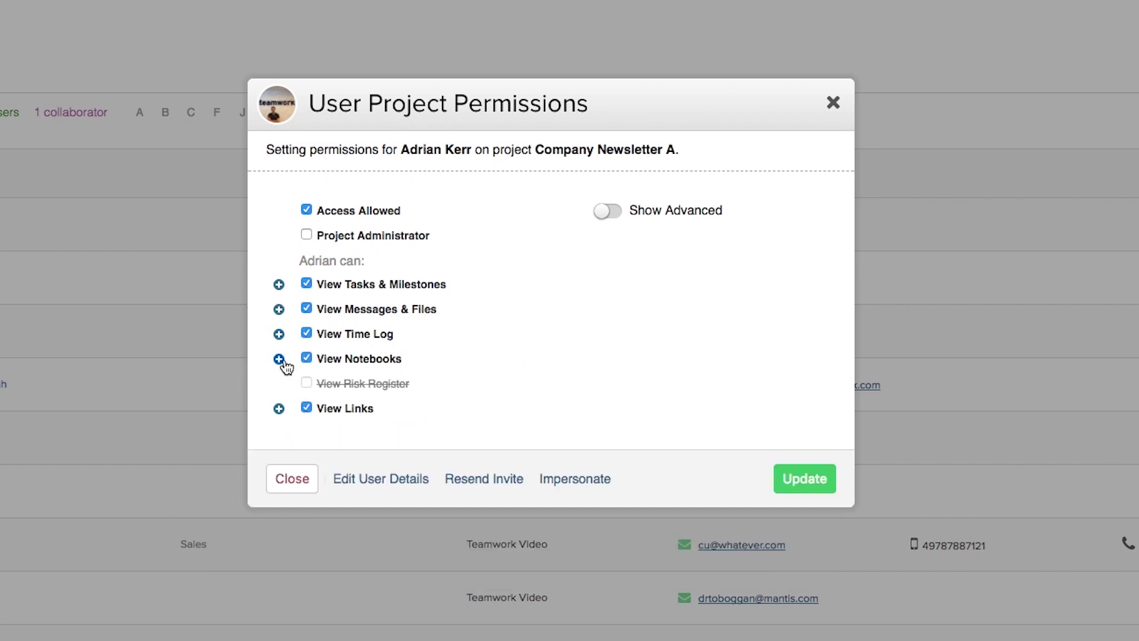
{"action": "left_click", "coordinate": [279, 360]}
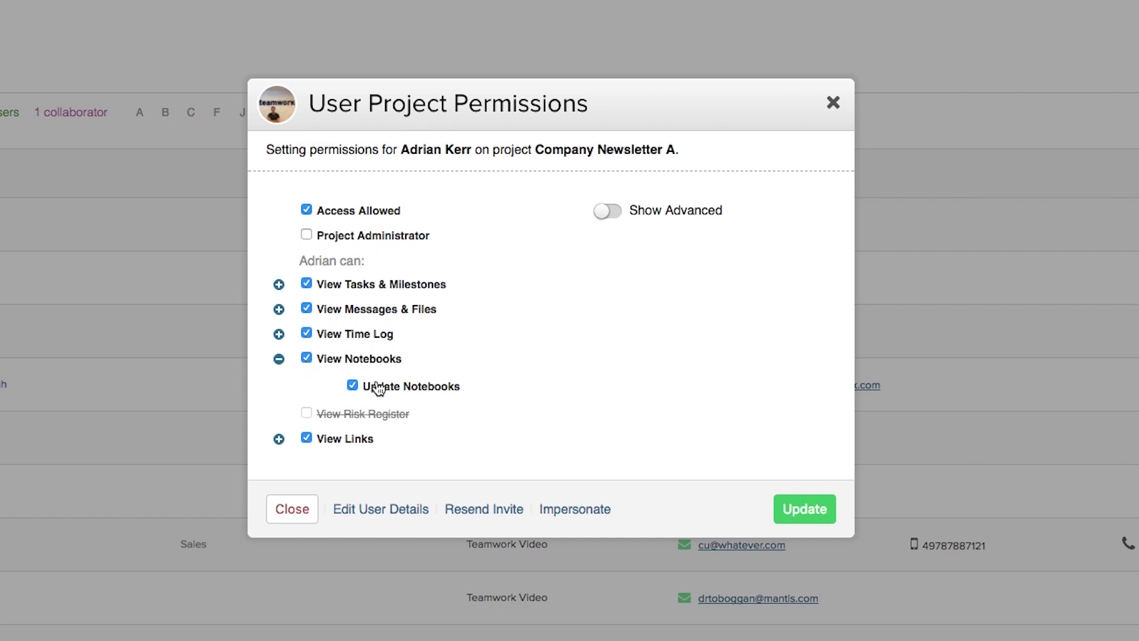
{"action": "left_click", "coordinate": [279, 359]}
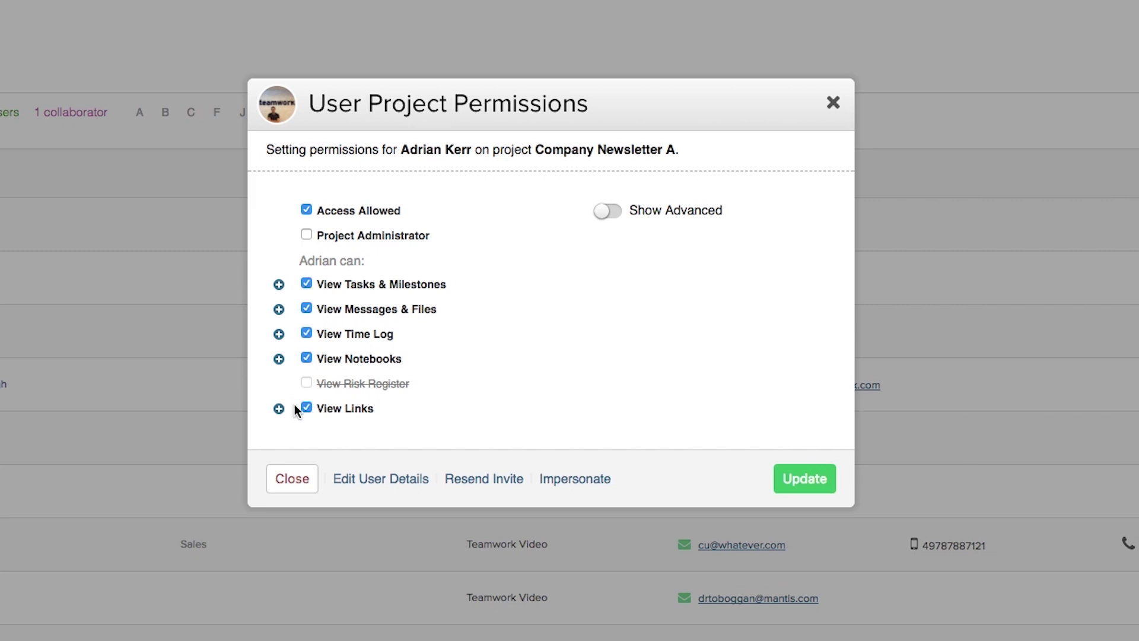
{"action": "left_click", "coordinate": [278, 409]}
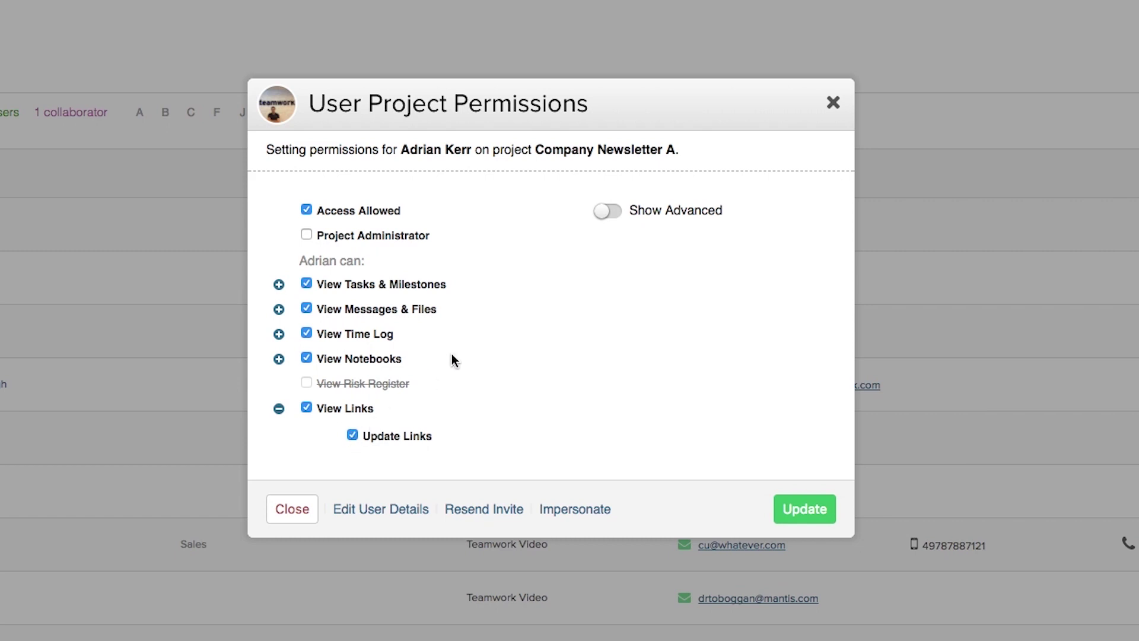
- Turn on Show Advanced to reveal Adrian's advanced permission options
{"action": "left_click", "coordinate": [605, 214]}
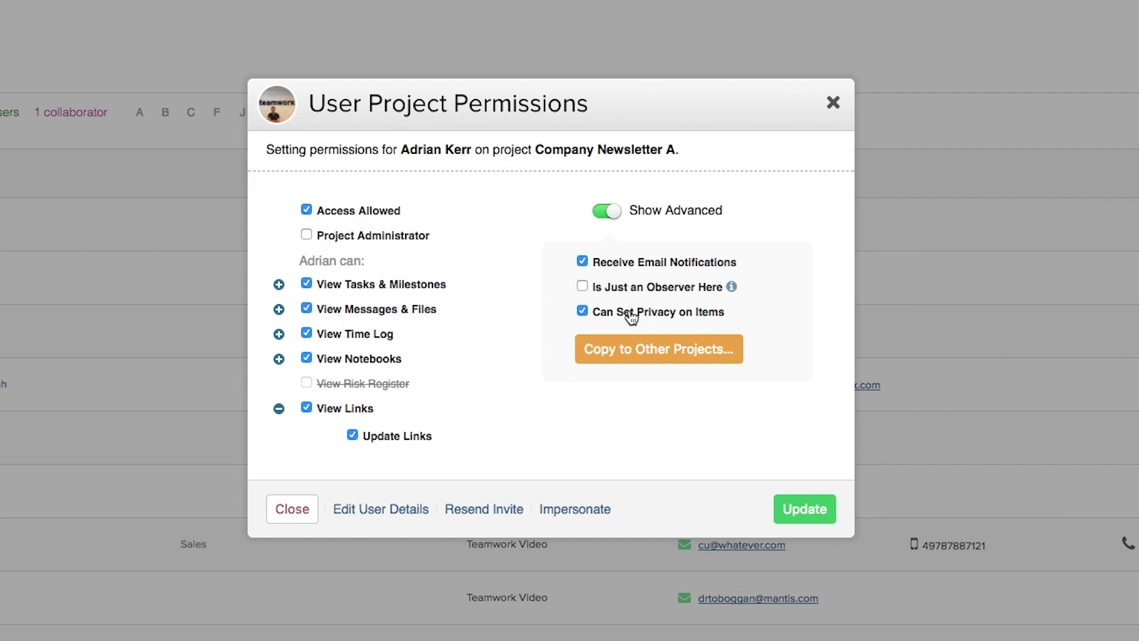
- Copy Adrian's permissions to the Enterprise Sales and Falcon Flights Travel projects
{"action": "left_click", "coordinate": [642, 356]}
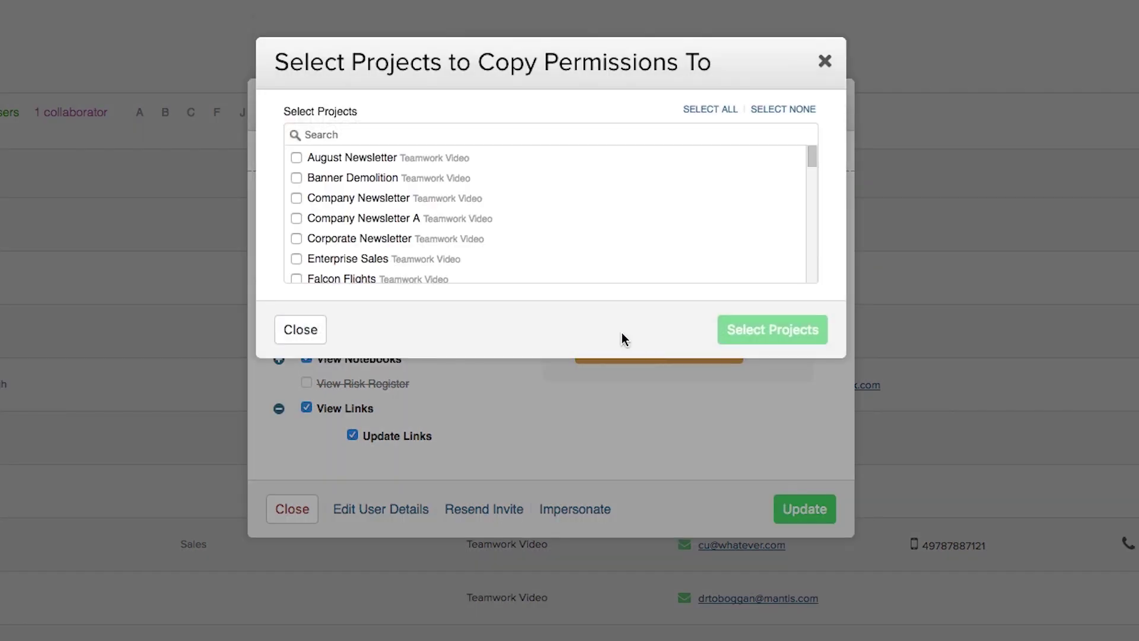
{"action": "scroll", "coordinate": [546, 201], "scroll_direction": "down", "scroll_amount": 1}
{"action": "scroll", "coordinate": [546, 200], "scroll_direction": "down", "scroll_amount": 2}
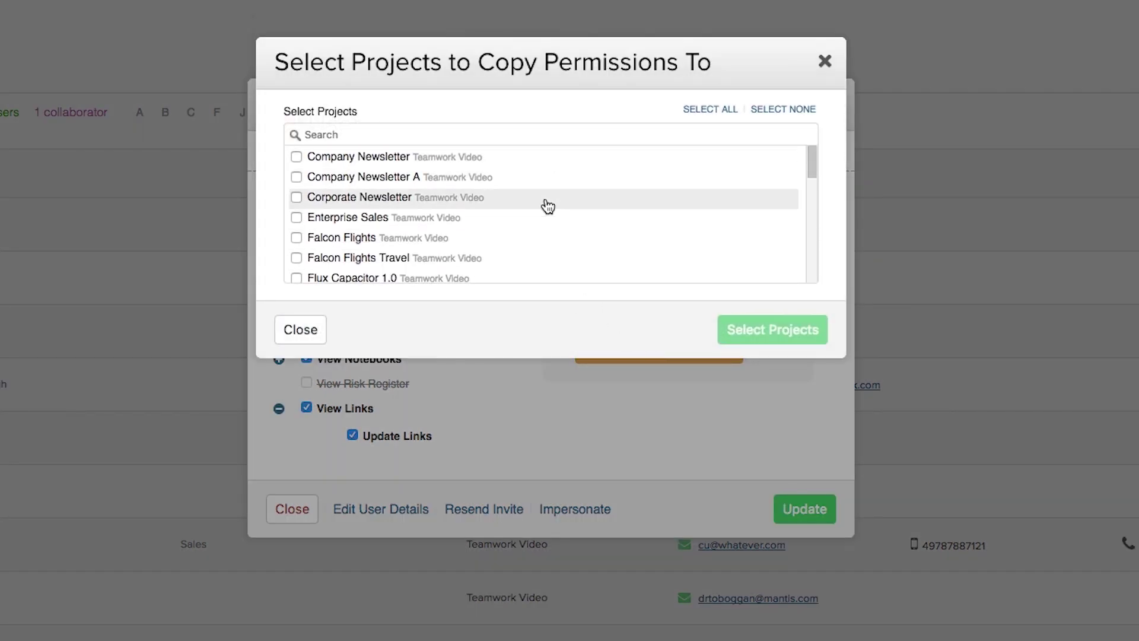
{"action": "scroll", "coordinate": [546, 201], "scroll_direction": "down", "scroll_amount": 1}
{"action": "scroll", "coordinate": [546, 199], "scroll_direction": "down", "scroll_amount": 1}
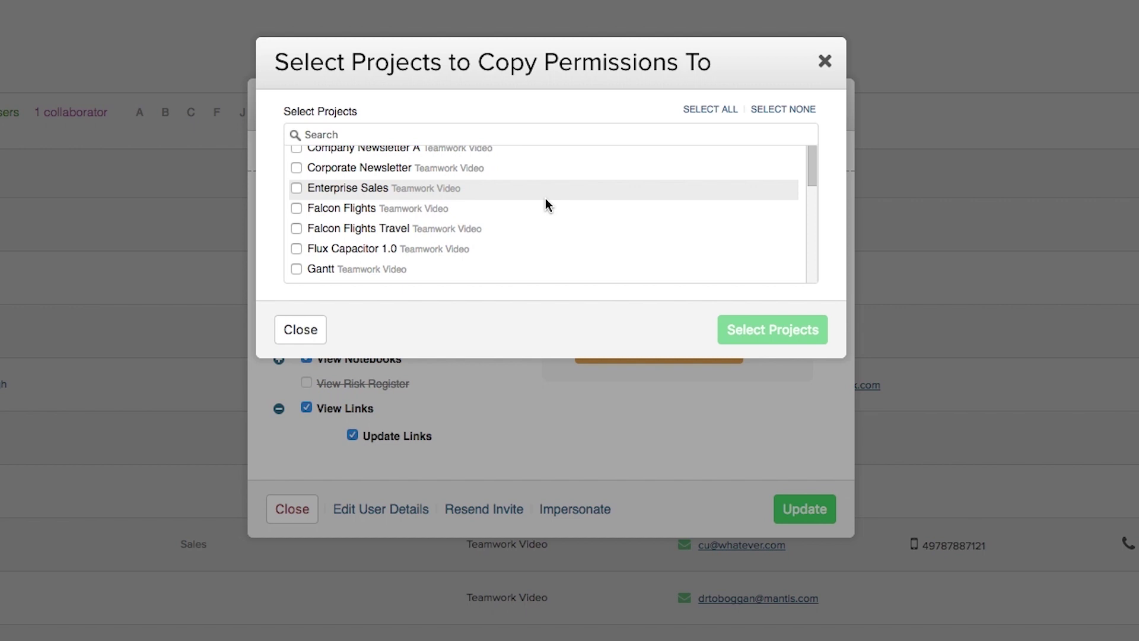
{"action": "left_click", "coordinate": [328, 192]}
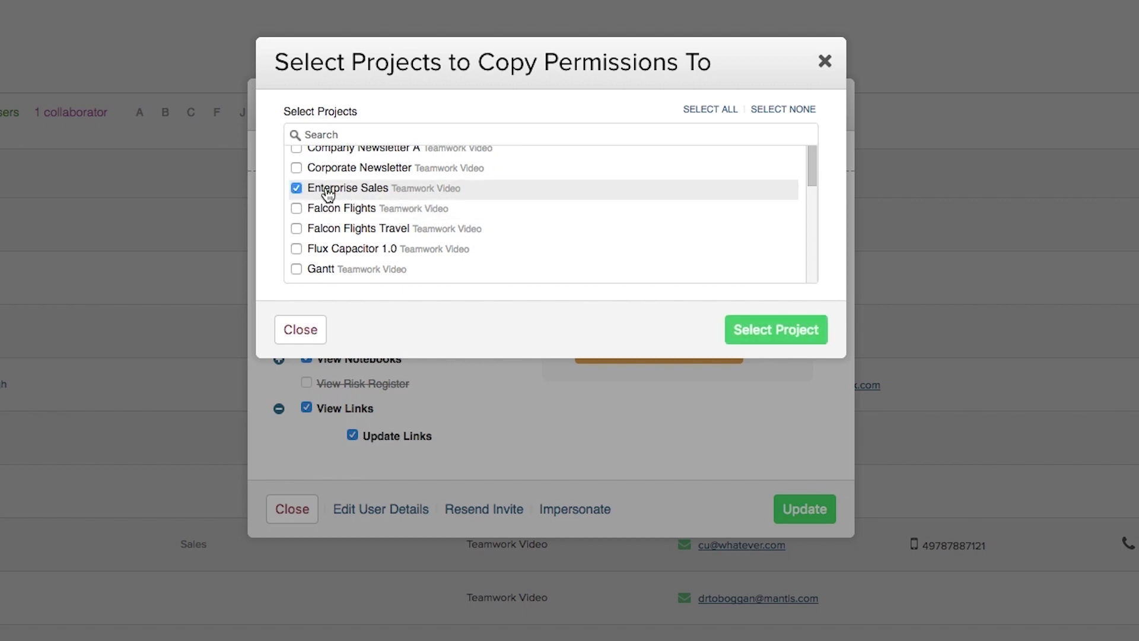
{"action": "left_click", "coordinate": [353, 235]}
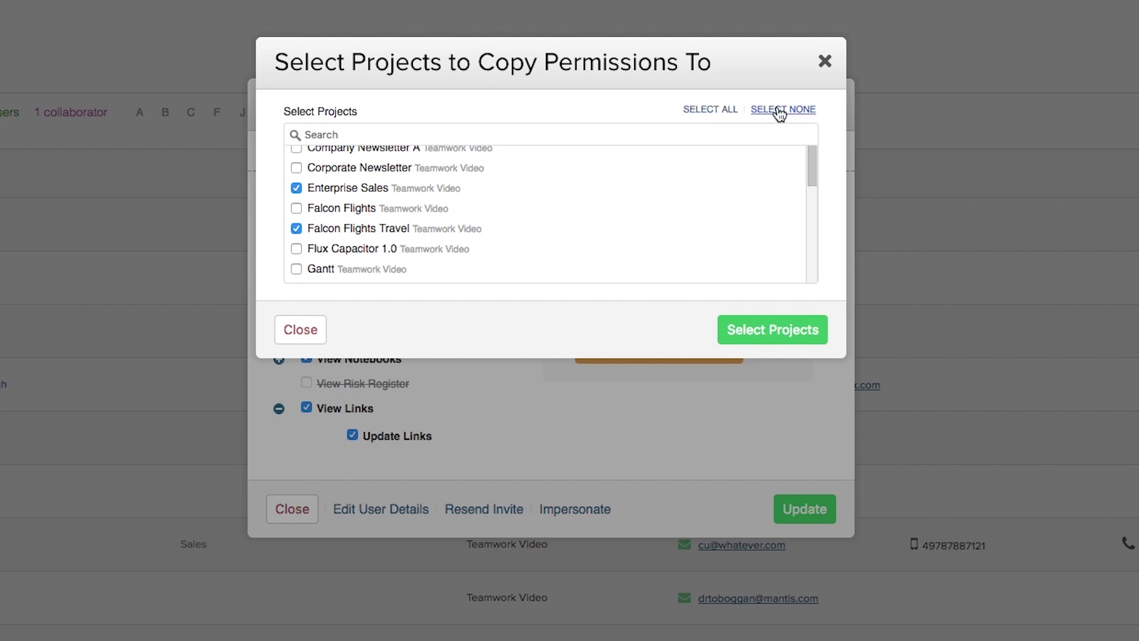
{"action": "left_click", "coordinate": [769, 328]}
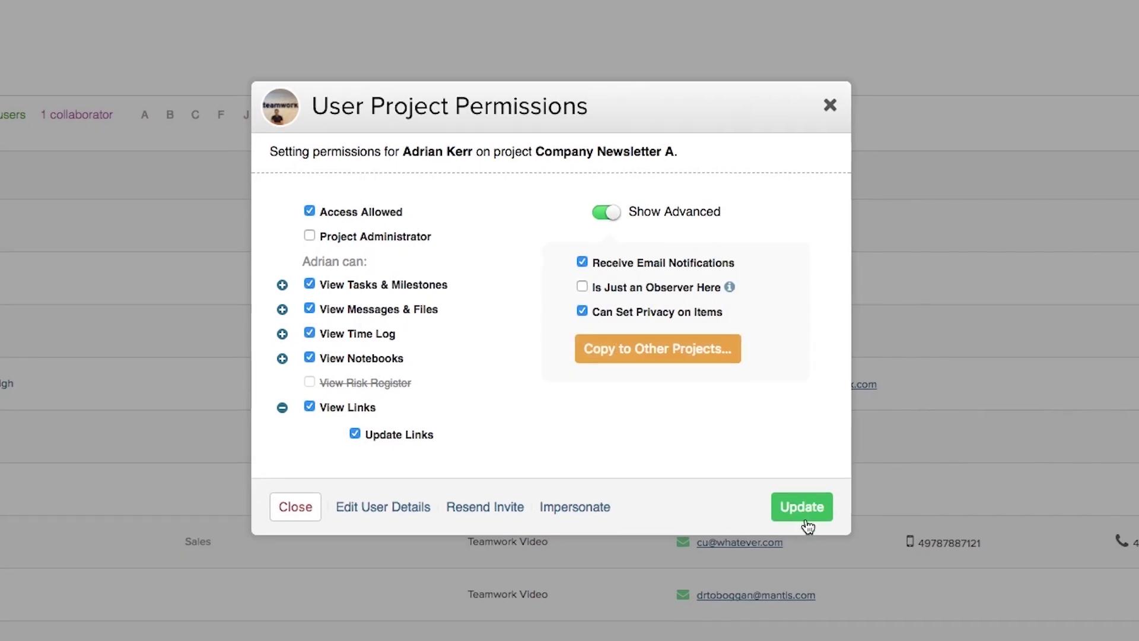
{"action": "left_click", "coordinate": [782, 491]}
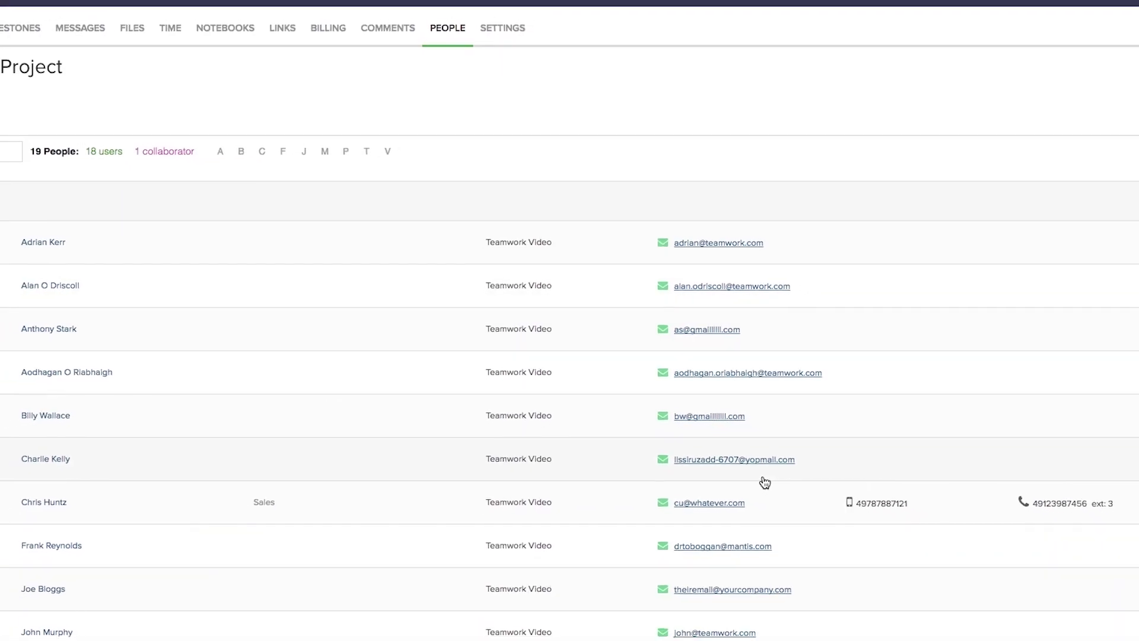